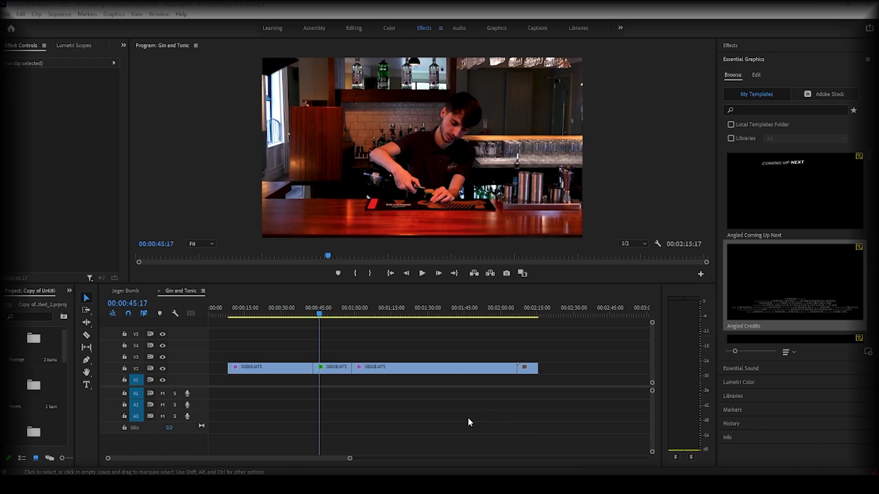
# Step: Zoom the timeline in to roughly 0–2:00 so the three 00008.MTS clips spread out
pyautogui.moveTo(349, 459)
pyautogui.mouseDown()
pyautogui.moveTo(365, 459)
pyautogui.moveTo(337, 460)
pyautogui.mouseUp()
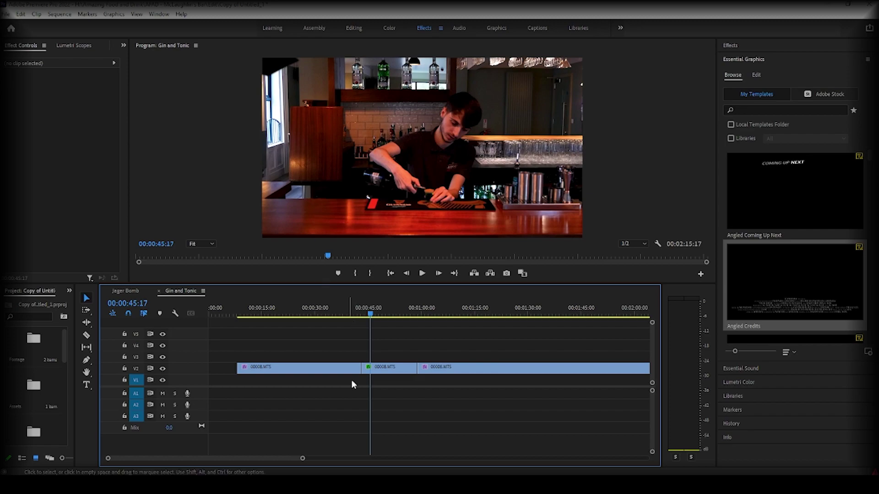
# Step: Scrub the playhead from about 00:00:38 to 00:00:48 to review the bar shot
pyautogui.moveTo(352, 315); pyautogui.dragTo(344, 315)
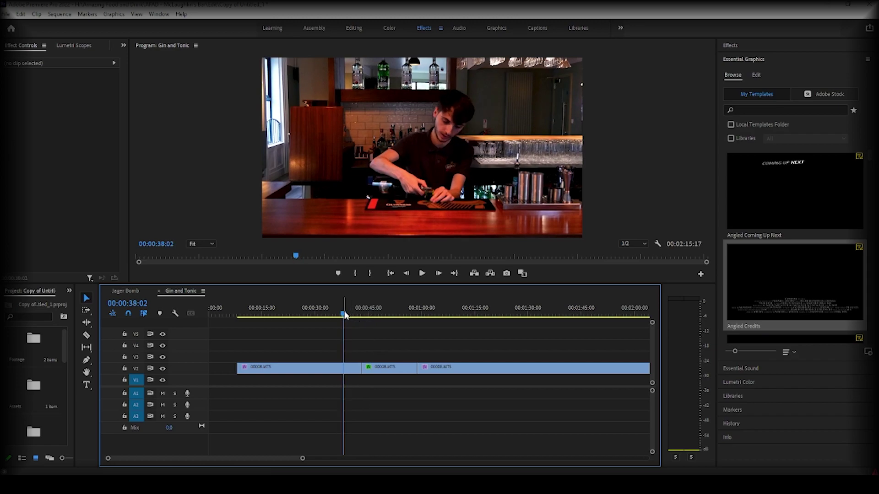
pyautogui.moveTo(345, 315); pyautogui.dragTo(379, 314)
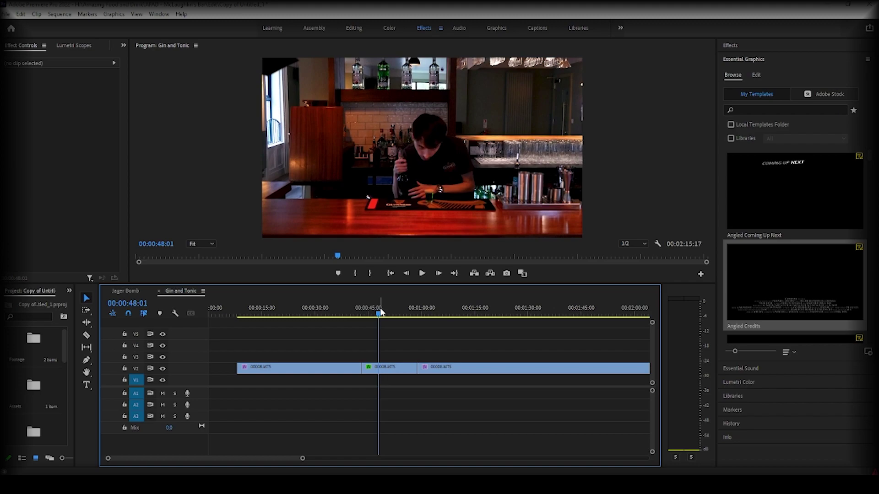
pyautogui.moveTo(380, 312)
pyautogui.mouseDown()
pyautogui.moveTo(326, 313)
pyautogui.moveTo(383, 315)
pyautogui.mouseUp()
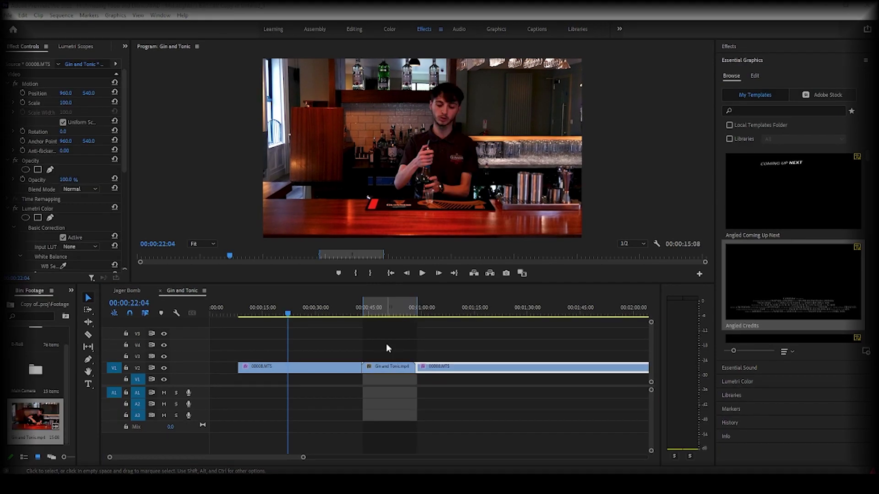
# Step: Move the Gin and Tonic.mp4 clip up to V3 over the first 00008.MTS clip's end
pyautogui.click(386, 367)
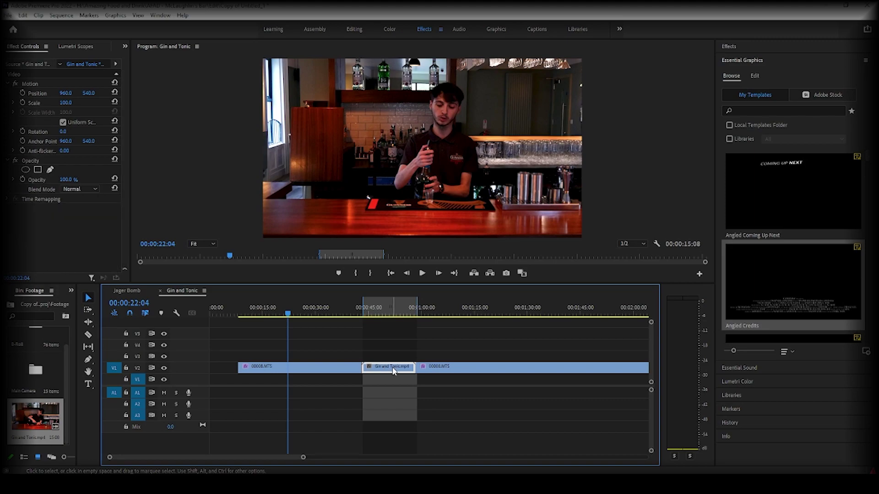
pyautogui.click(392, 369)
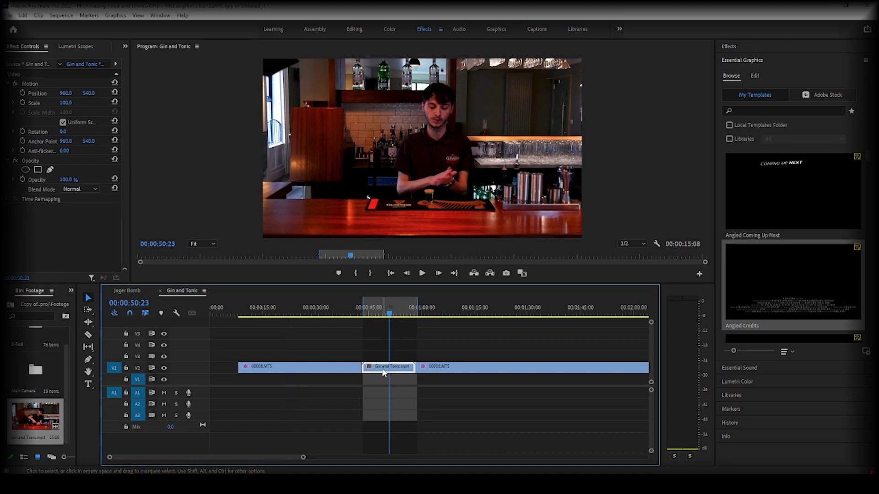
pyautogui.moveTo(383, 373); pyautogui.dragTo(335, 360)
pyautogui.click(289, 313)
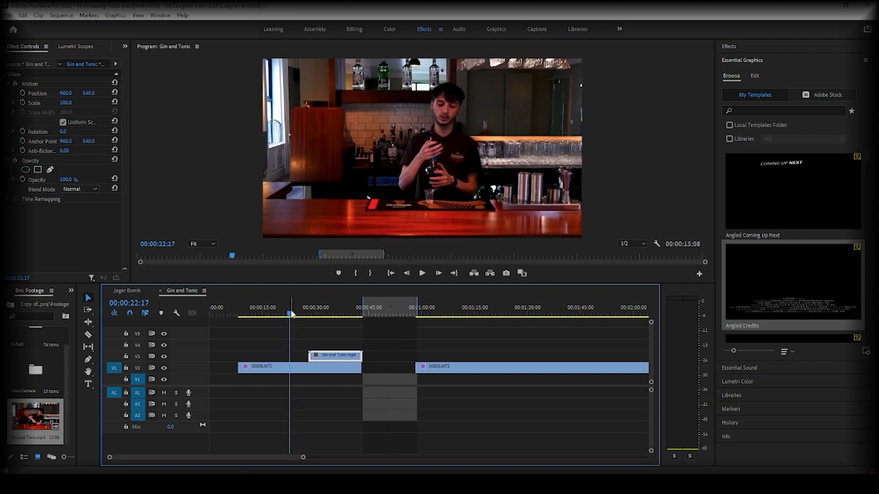
# Step: Park the playhead at 00:00:29:10 where the clips overlap and select the V3 clip
pyautogui.click(288, 370)
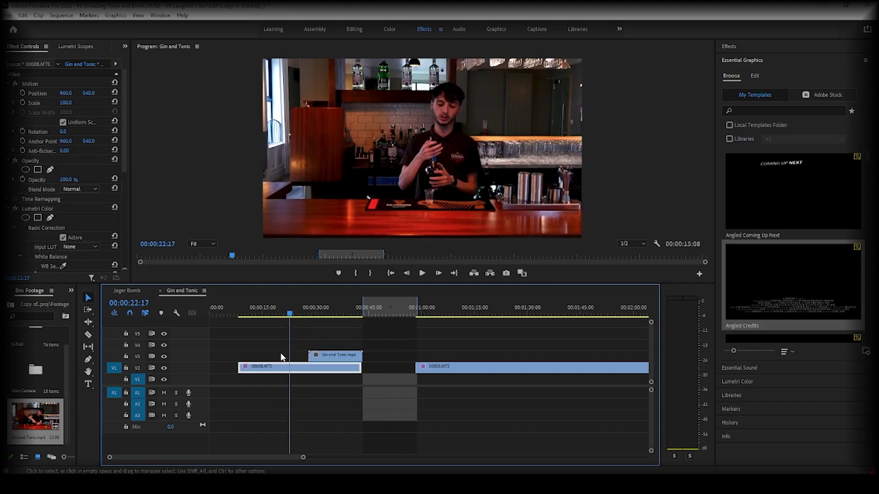
pyautogui.moveTo(289, 315); pyautogui.dragTo(313, 314)
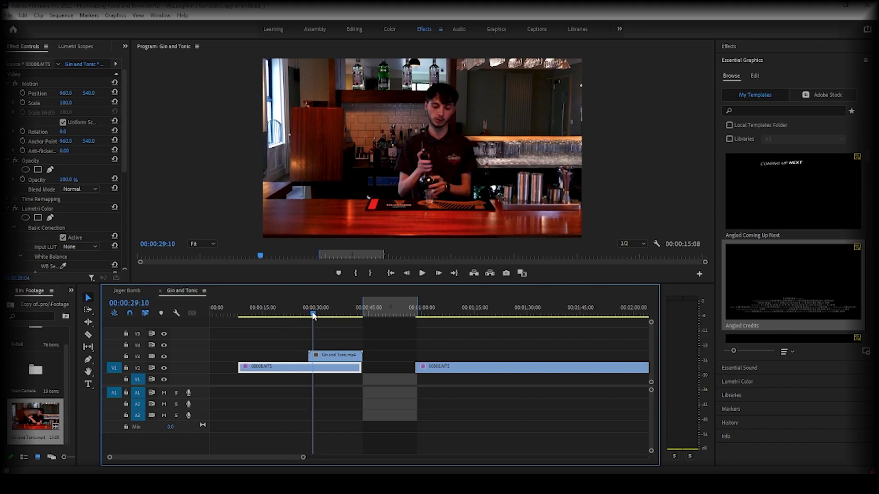
pyautogui.click(332, 360)
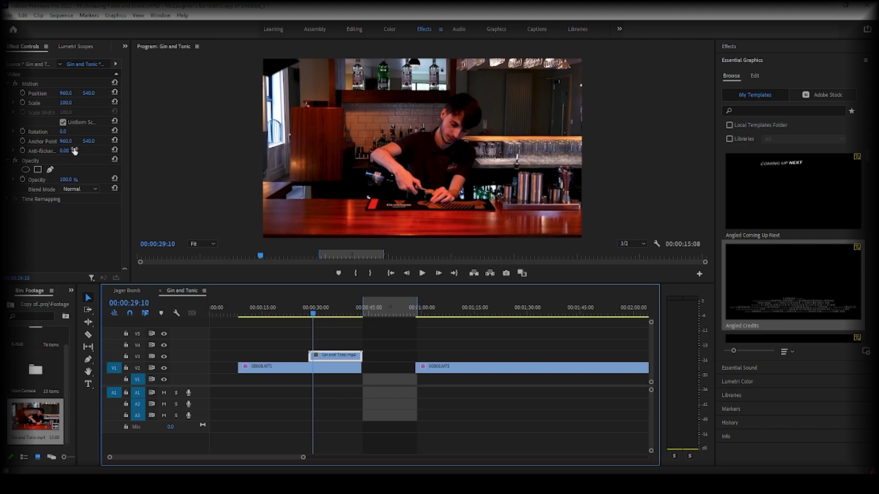
# Step: Trace a closed free-draw bezier opacity mask around the frame's top-left corner
pyautogui.click(50, 170)
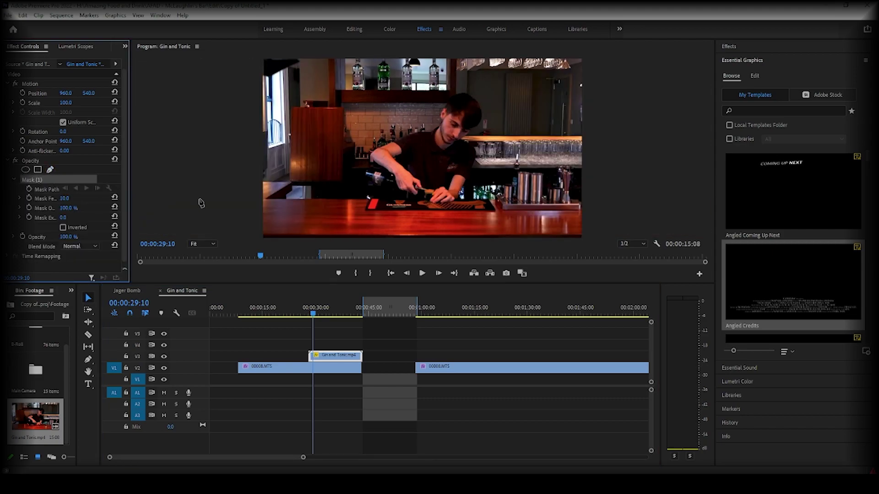
pyautogui.click(263, 76)
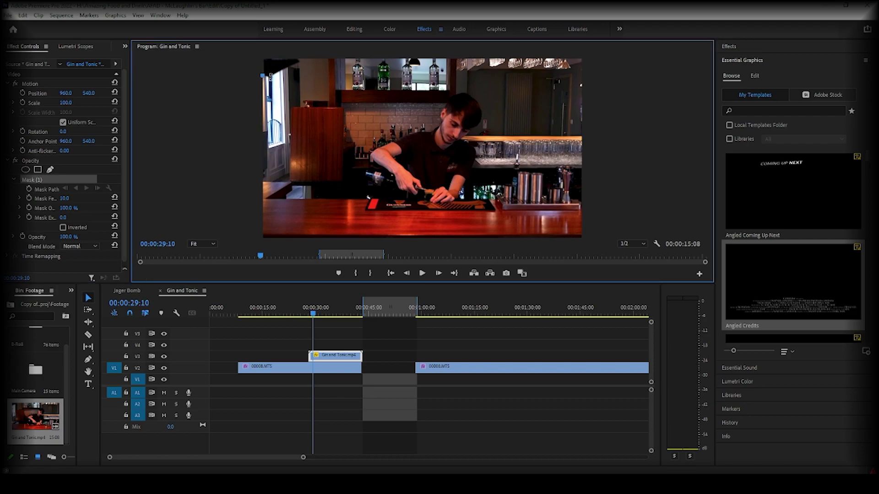
pyautogui.click(273, 81)
pyautogui.click(280, 69)
pyautogui.click(300, 64)
pyautogui.click(286, 60)
pyautogui.click(264, 60)
pyautogui.click(261, 85)
pyautogui.click(300, 63)
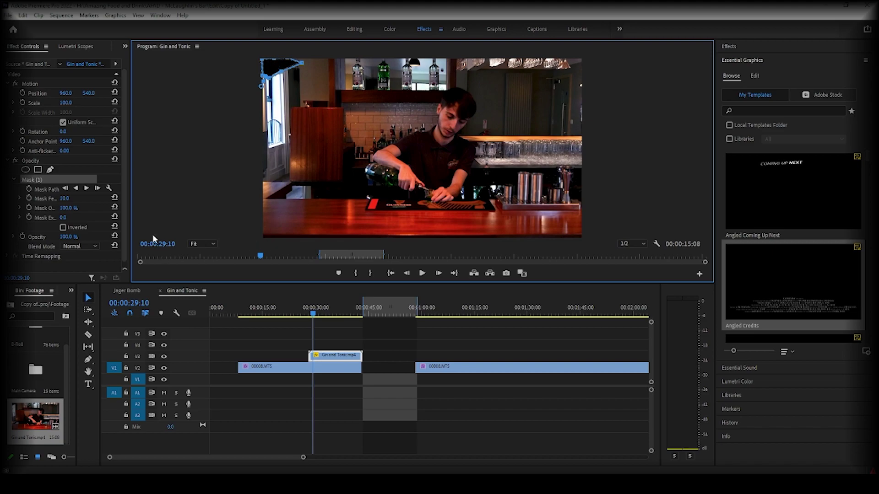
# Step: Set Mask (1) to Inverted, deselect the clip, and check the frame around 00:00:29
pyautogui.click(64, 227)
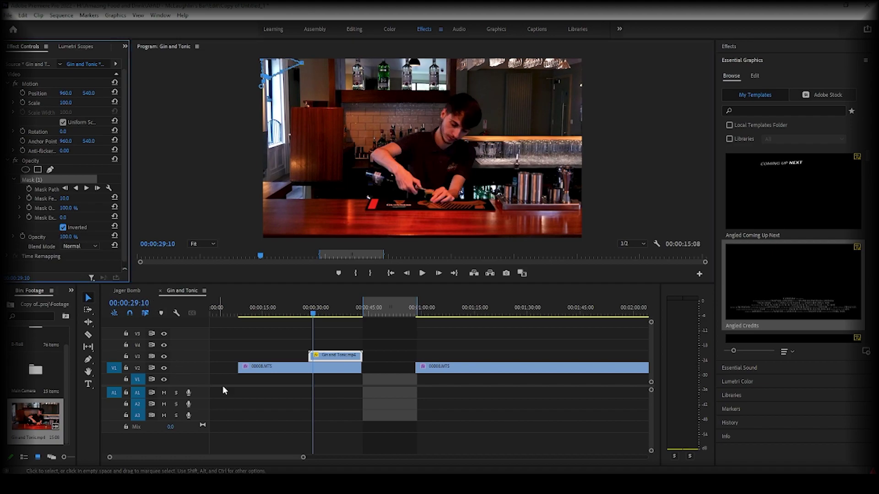
pyautogui.click(268, 412)
pyautogui.click(267, 409)
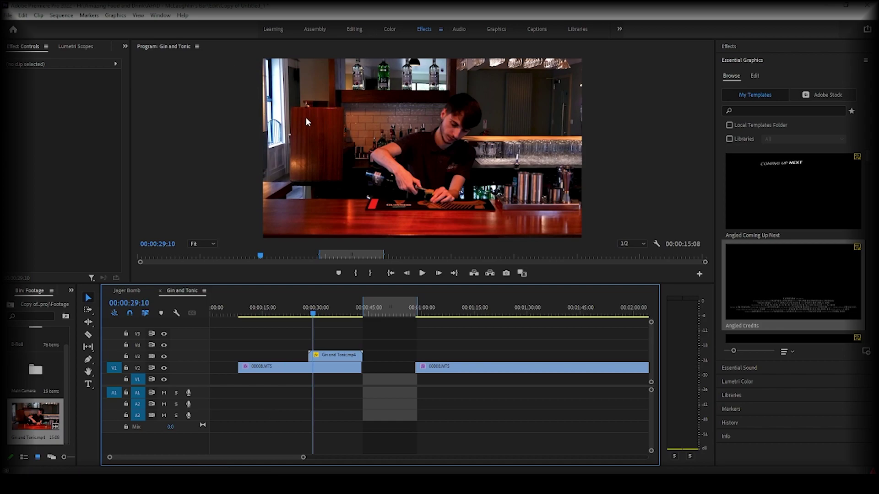
pyautogui.moveTo(315, 313)
pyautogui.mouseDown()
pyautogui.moveTo(300, 313)
pyautogui.moveTo(314, 313)
pyautogui.mouseUp()
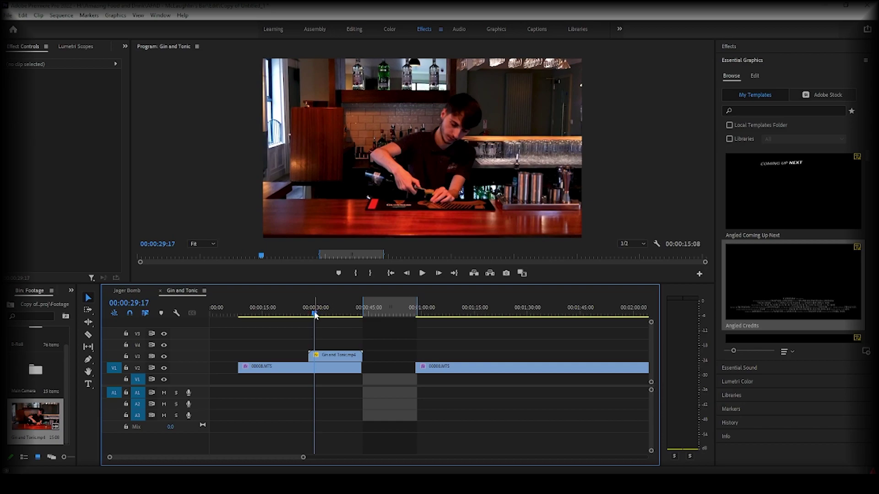
# Step: Reselect the V3 clip, show its Mask Path, and begin repositioning the mask's top point
pyautogui.click(327, 358)
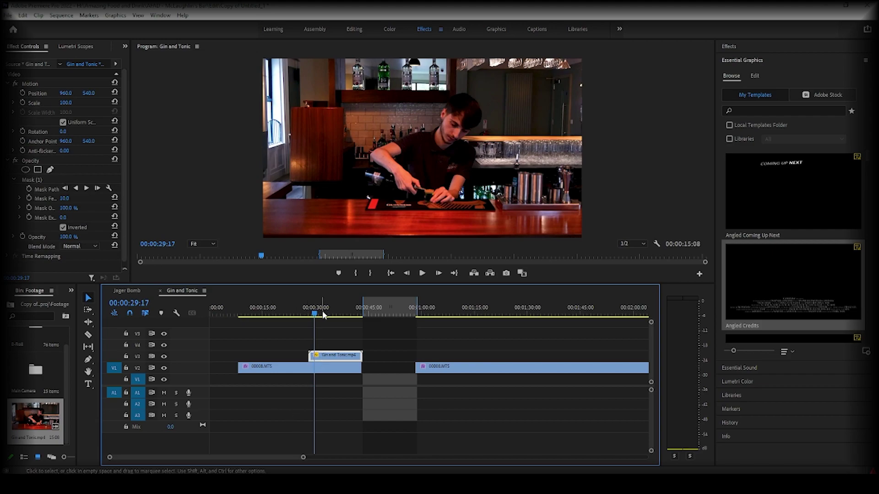
pyautogui.click(42, 191)
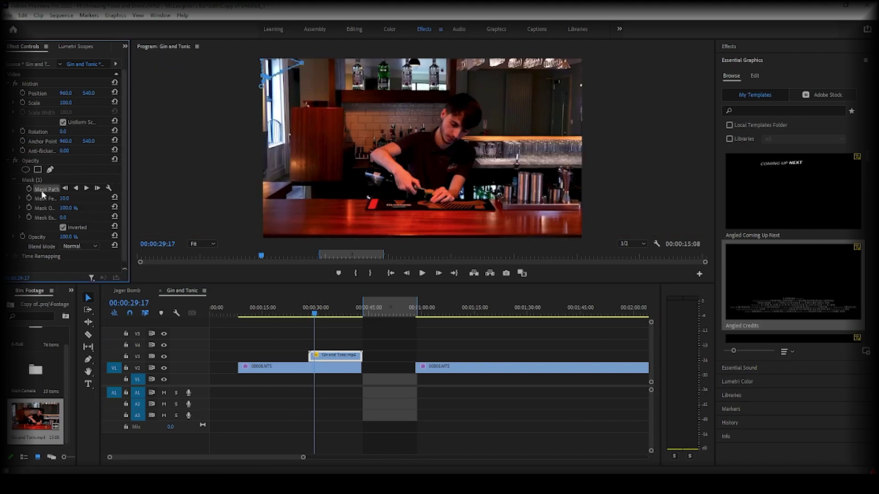
pyautogui.click(302, 65)
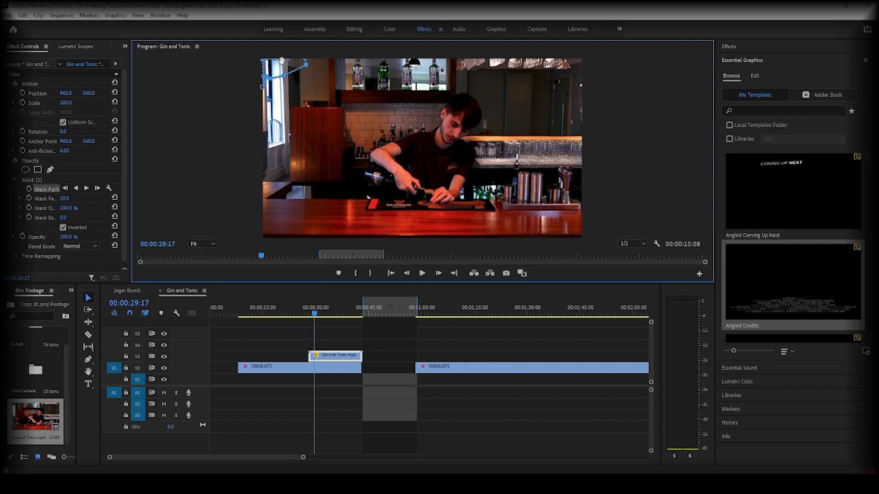
pyautogui.click(280, 336)
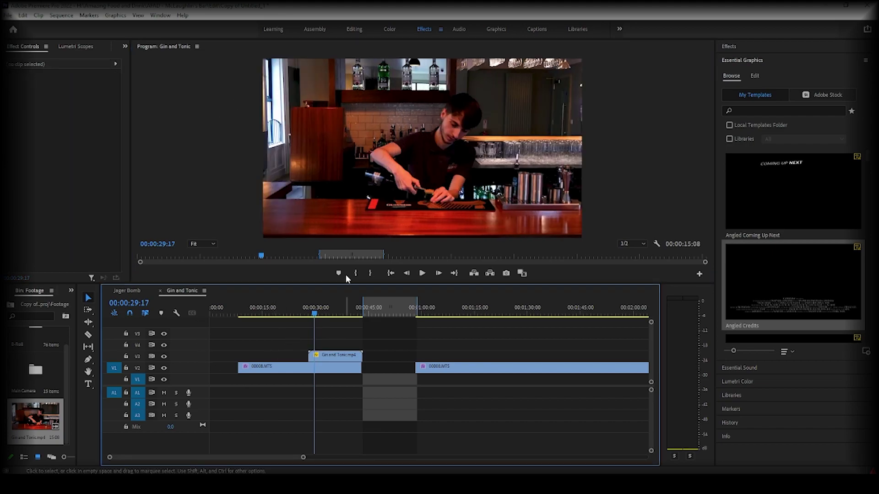
pyautogui.click(325, 313)
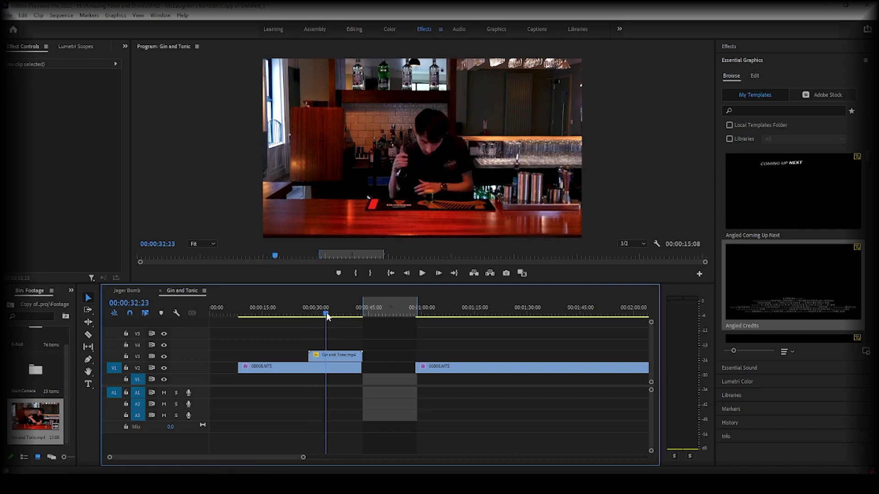
pyautogui.moveTo(326, 313); pyautogui.dragTo(335, 320)
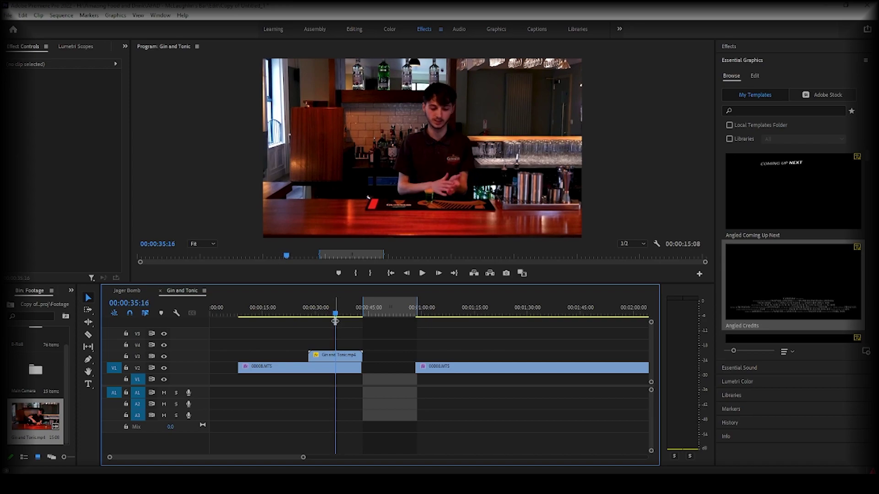
pyautogui.moveTo(306, 317)
pyautogui.mouseDown()
pyautogui.moveTo(321, 317)
pyautogui.moveTo(296, 318)
pyautogui.moveTo(322, 324)
pyautogui.mouseUp()
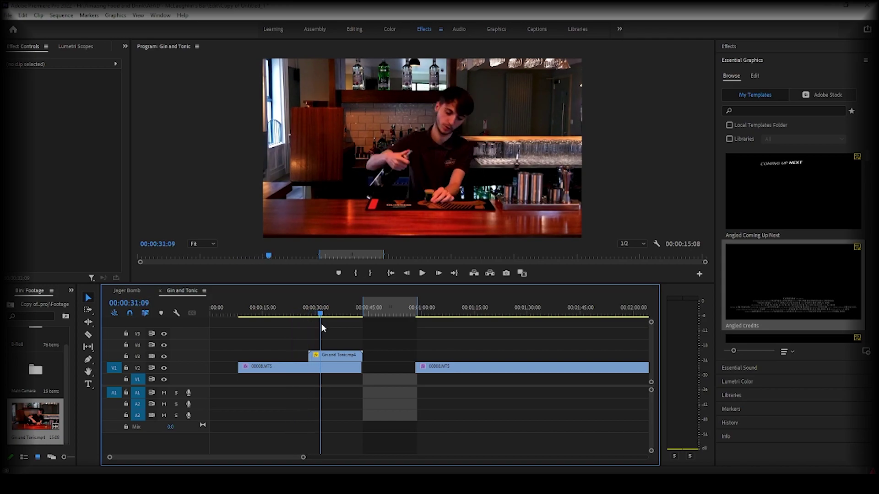